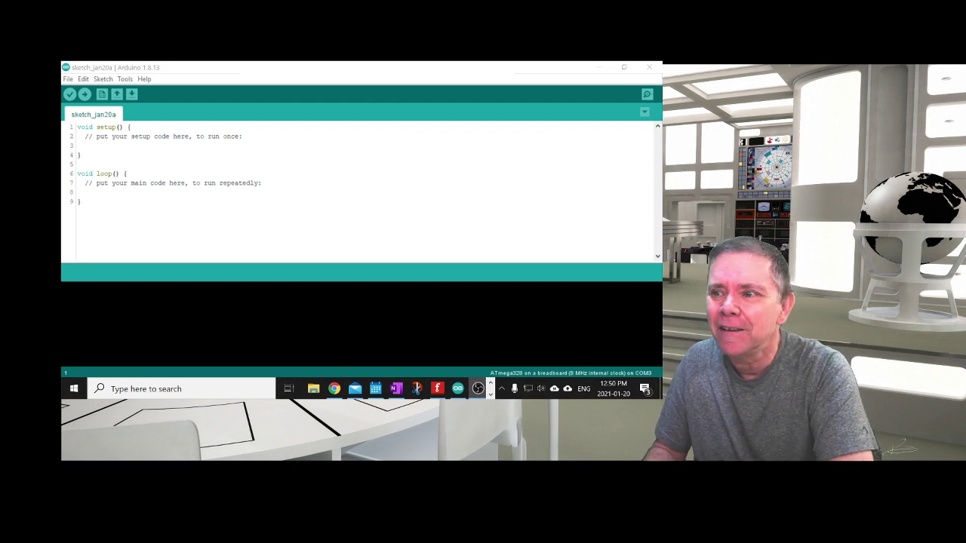
Open the 01.Basics Blink example in place of the blank sketch_jan20a window, and maximize it.
left_click(68, 78)
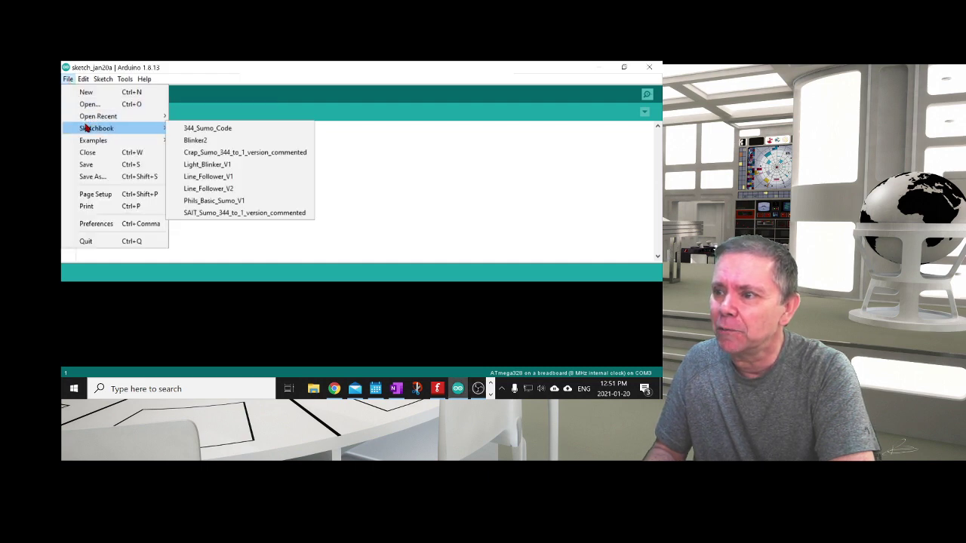
mouse_move(87, 141)
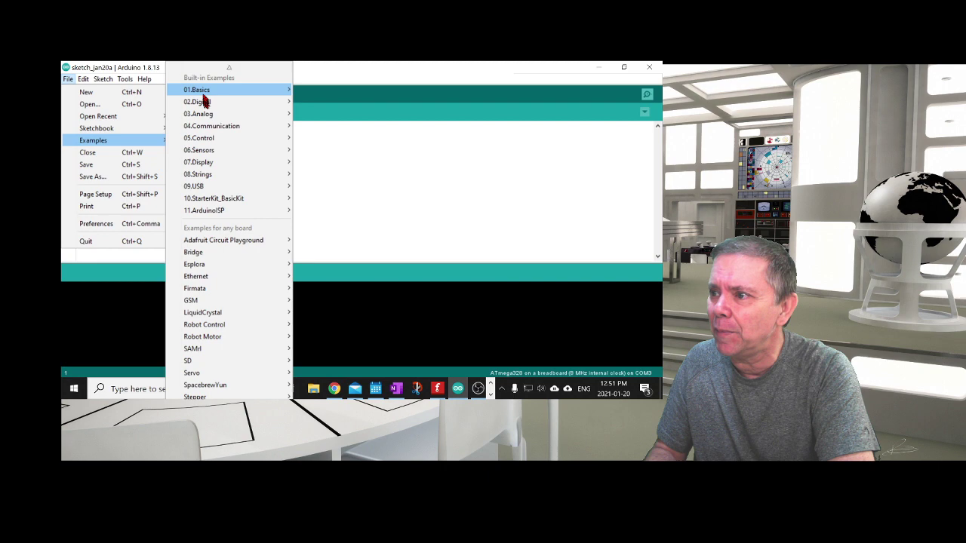
mouse_move(295, 93)
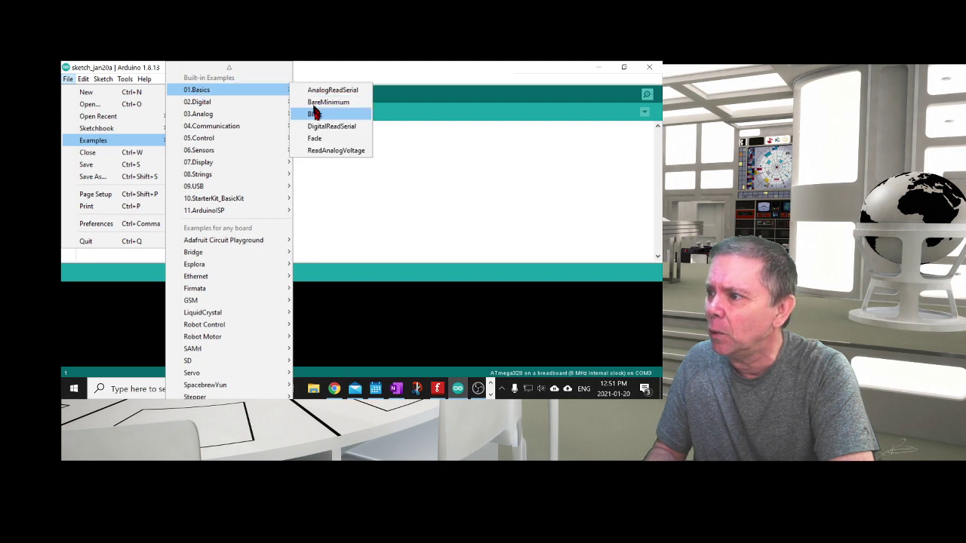
left_click(315, 118)
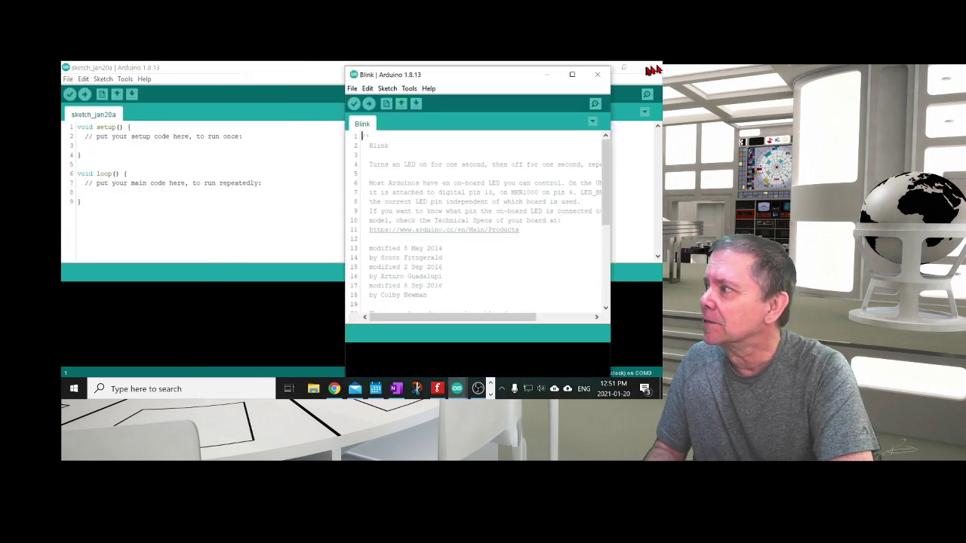
left_click(650, 71)
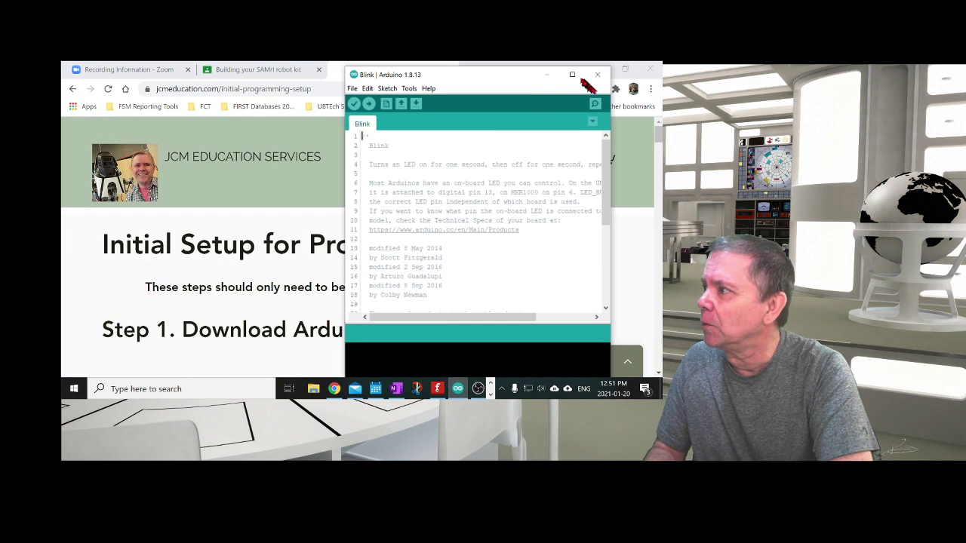
left_click(572, 75)
Verify the board is ATmega328 on a breadboard (8 MHz internal clock) and the programmer is USBtinyISP.
left_click(124, 79)
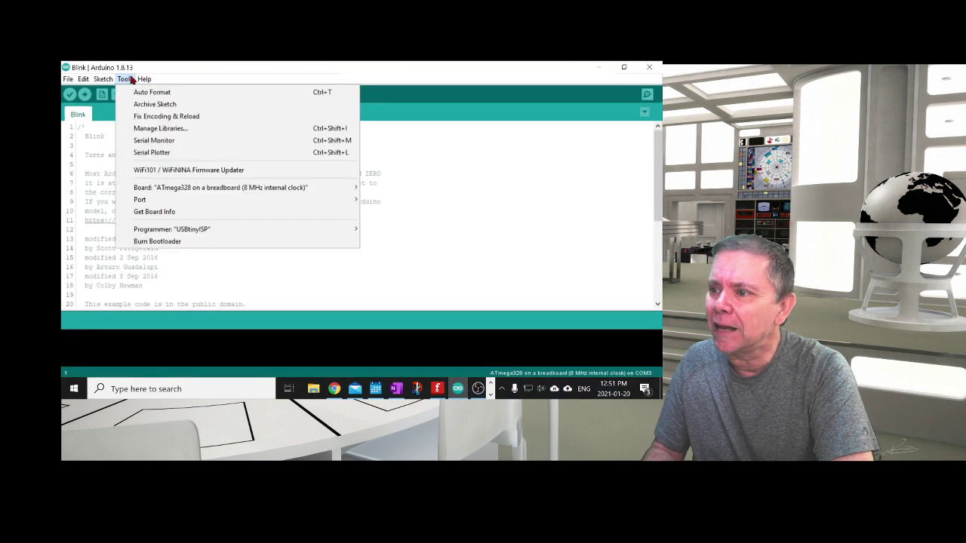
mouse_move(153, 189)
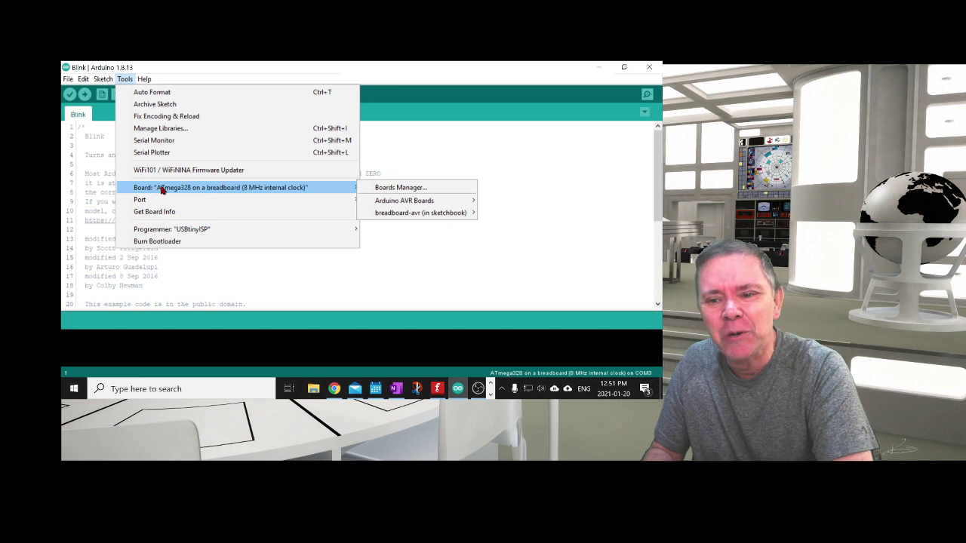
mouse_move(161, 233)
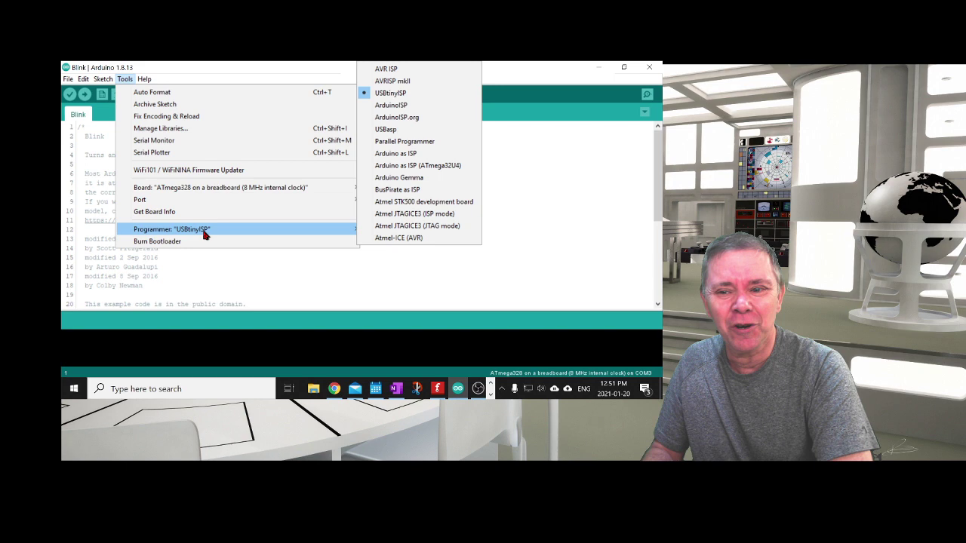
mouse_move(68, 82)
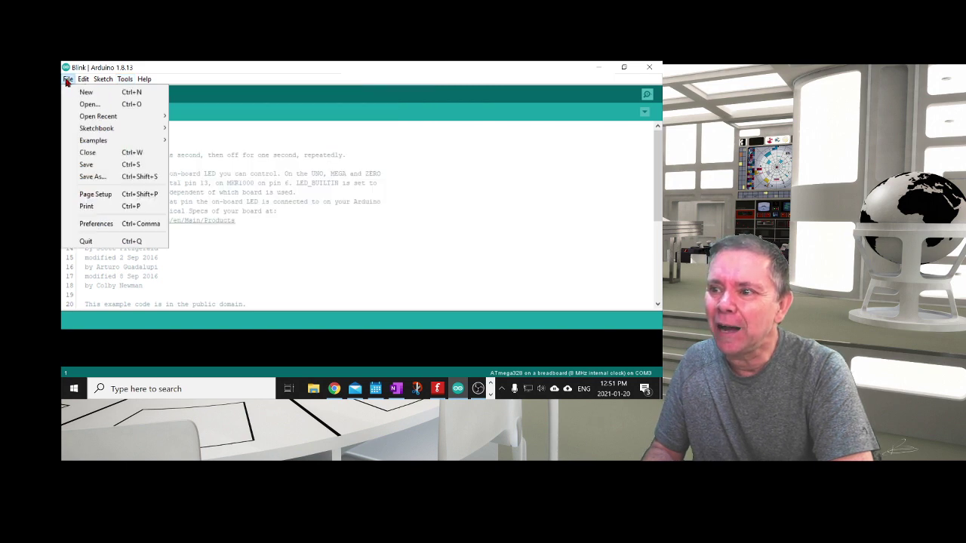
Review Preferences, then try Upload Using Programmer for Blink, which fails with a missing serial port error.
left_click(96, 224)
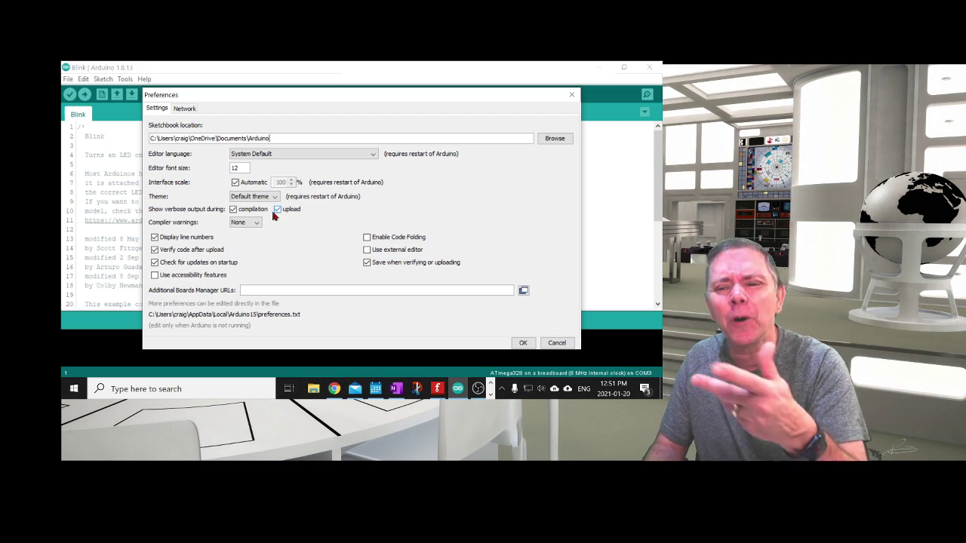
left_click(522, 343)
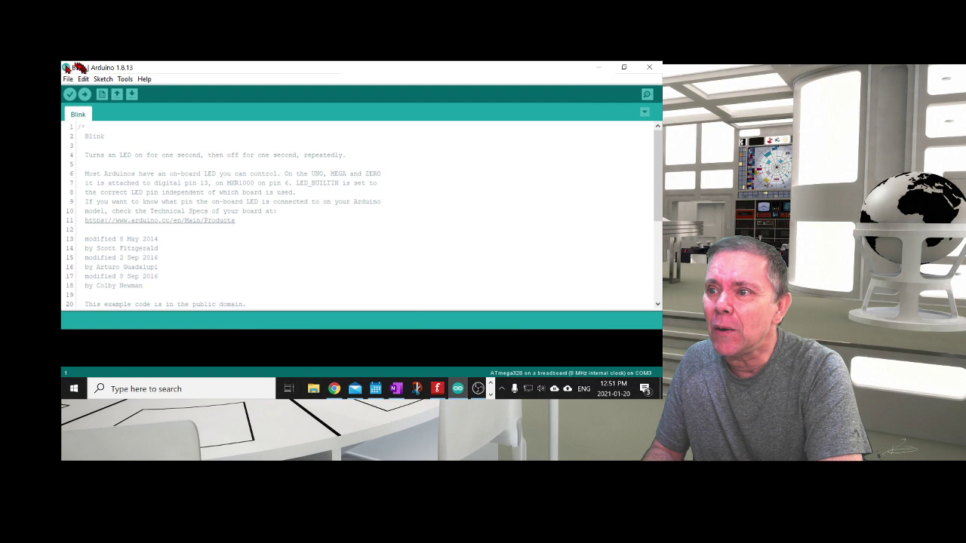
left_click(104, 80)
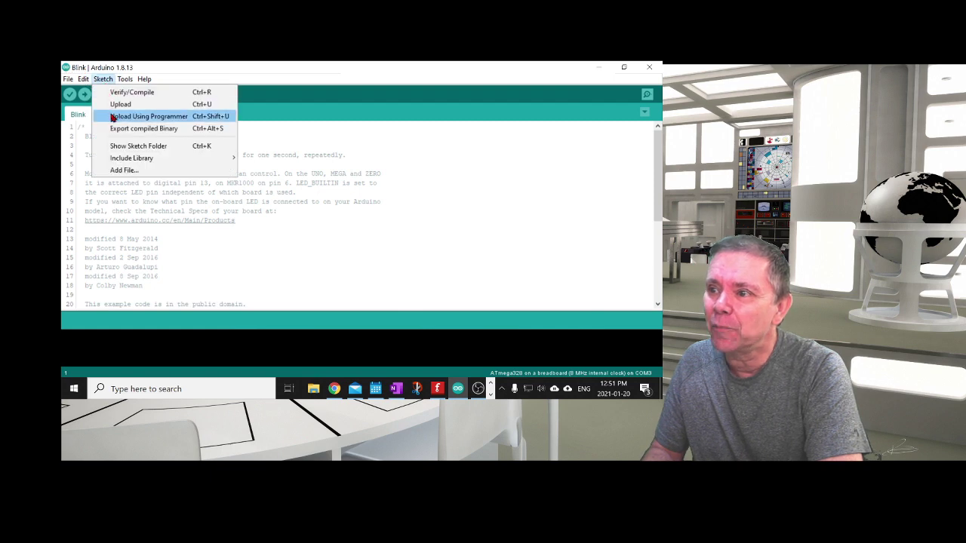
left_click(113, 119)
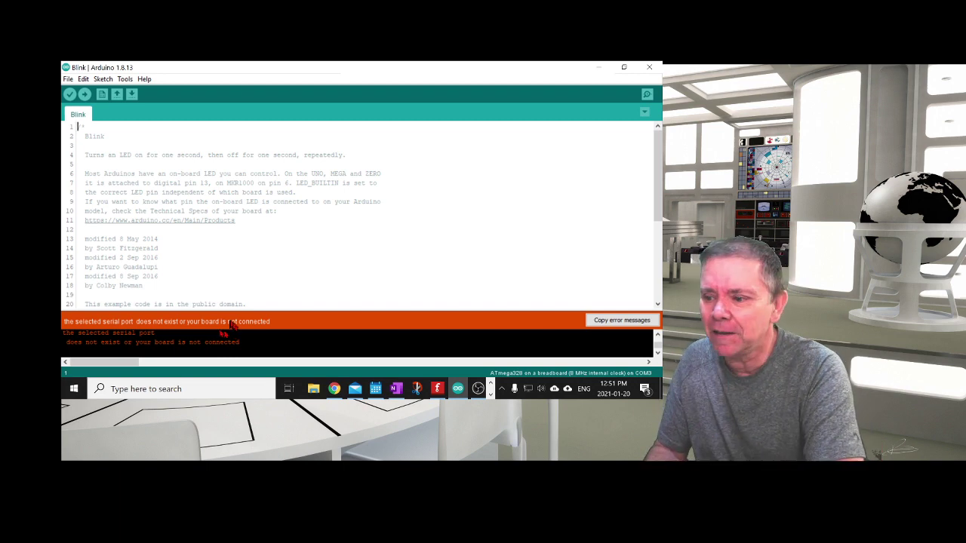
Search Windows for 'device' and launch Device Manager from the results.
left_click(212, 389)
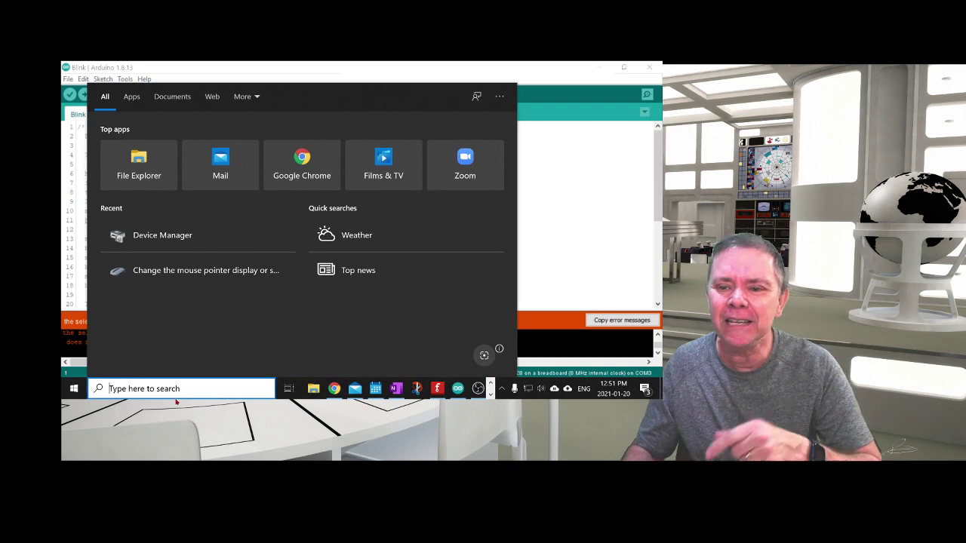
type("de")
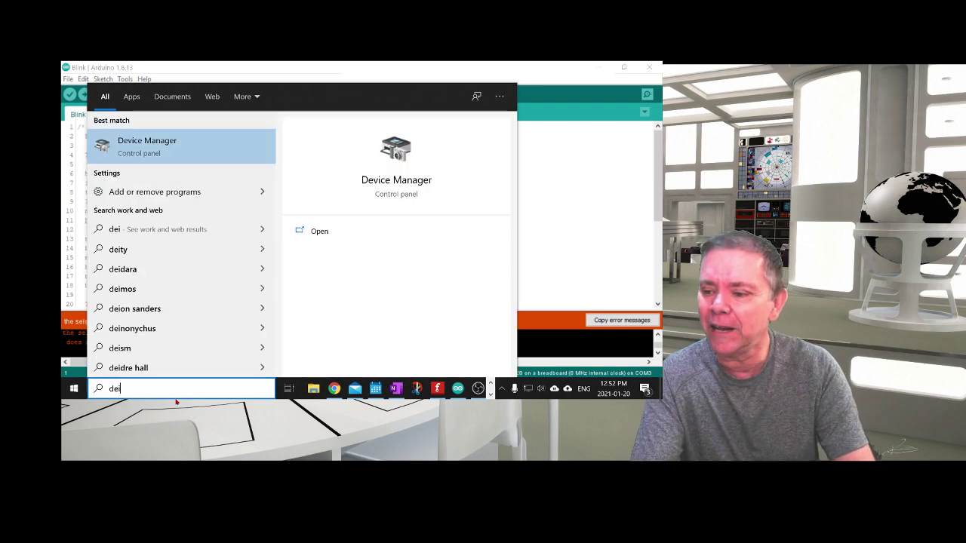
type("ci")
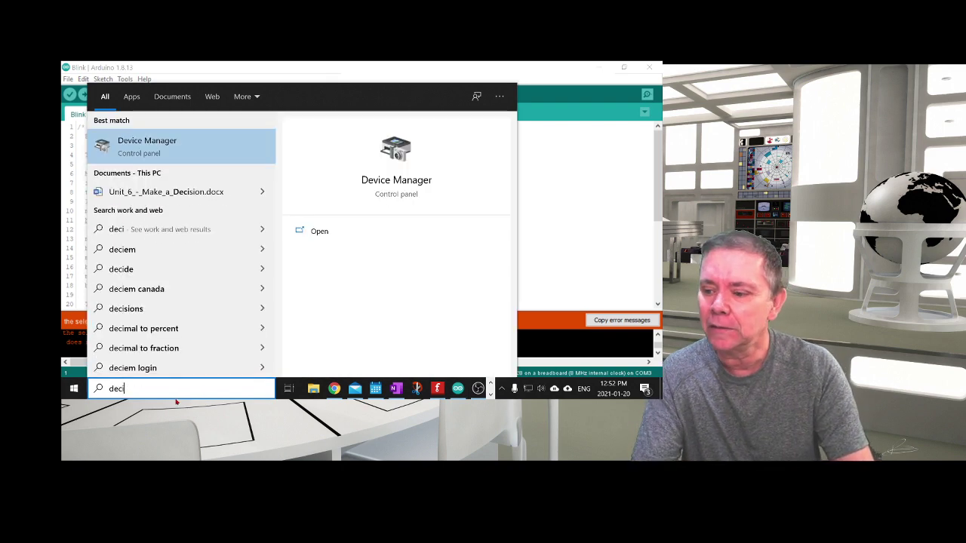
key("BackSpace")
key("BackSpace")
type("vice")
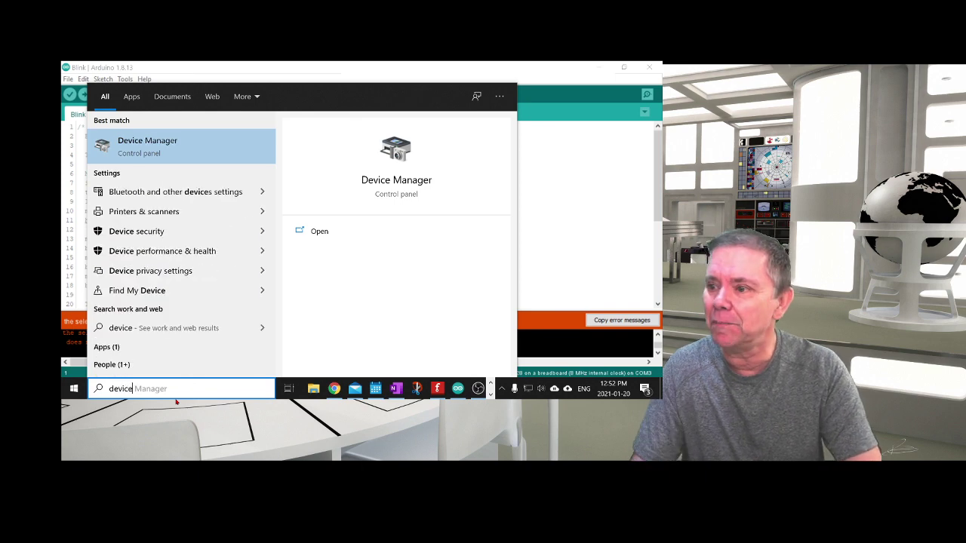
left_click(141, 147)
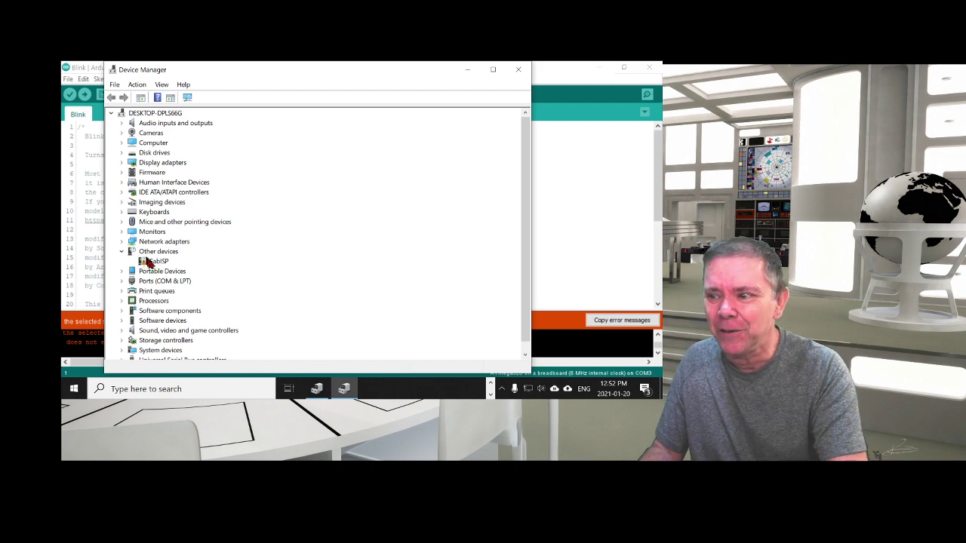
Uninstall the driverless FabISP device under Other devices from its Driver tab.
double_click(148, 261)
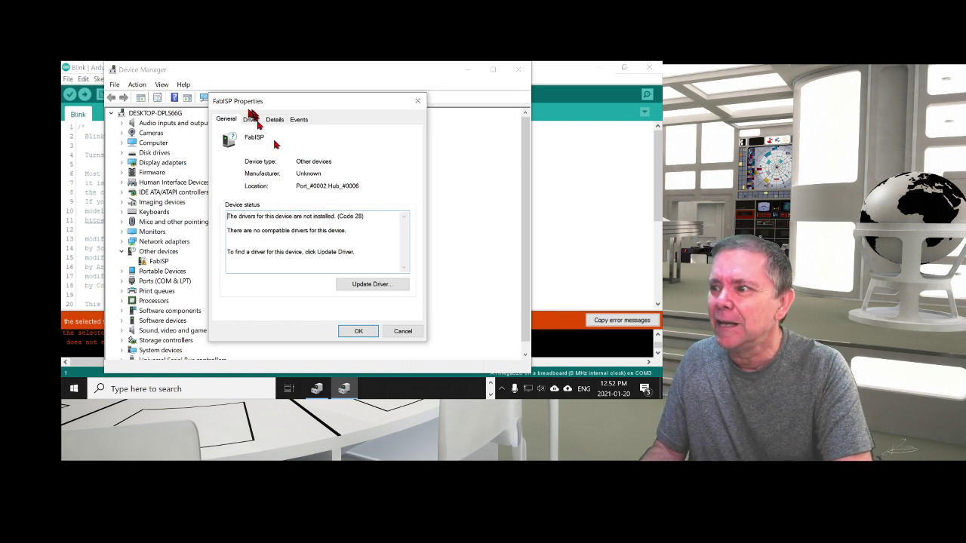
left_click(251, 120)
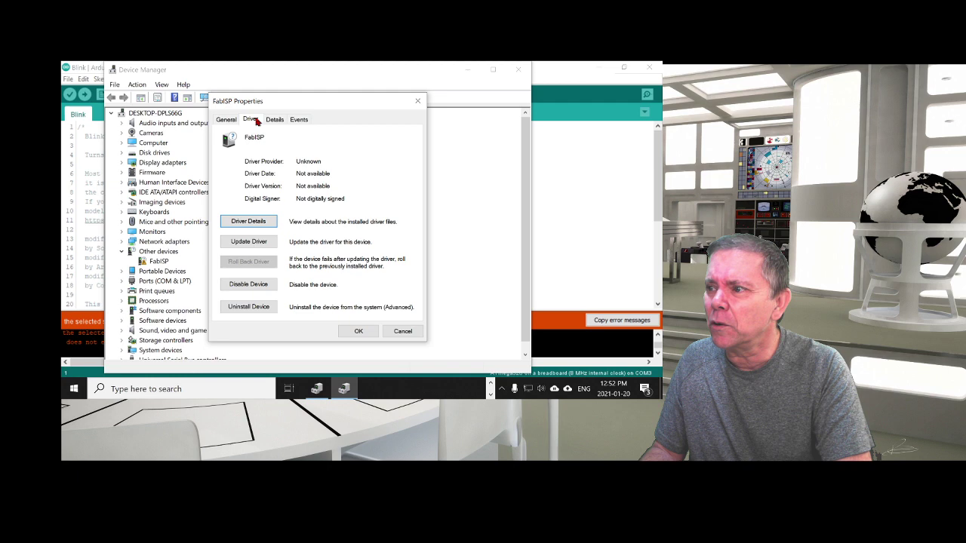
left_click(258, 308)
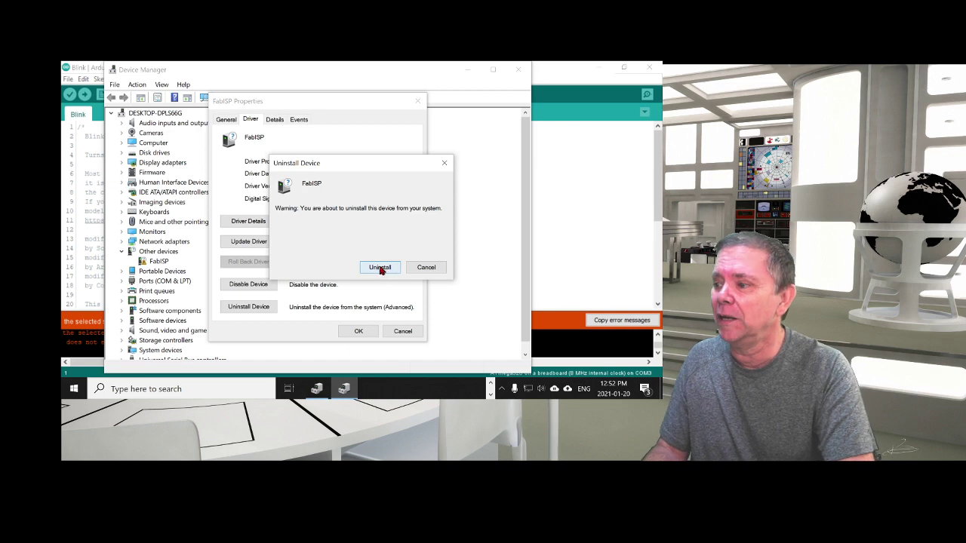
left_click(380, 268)
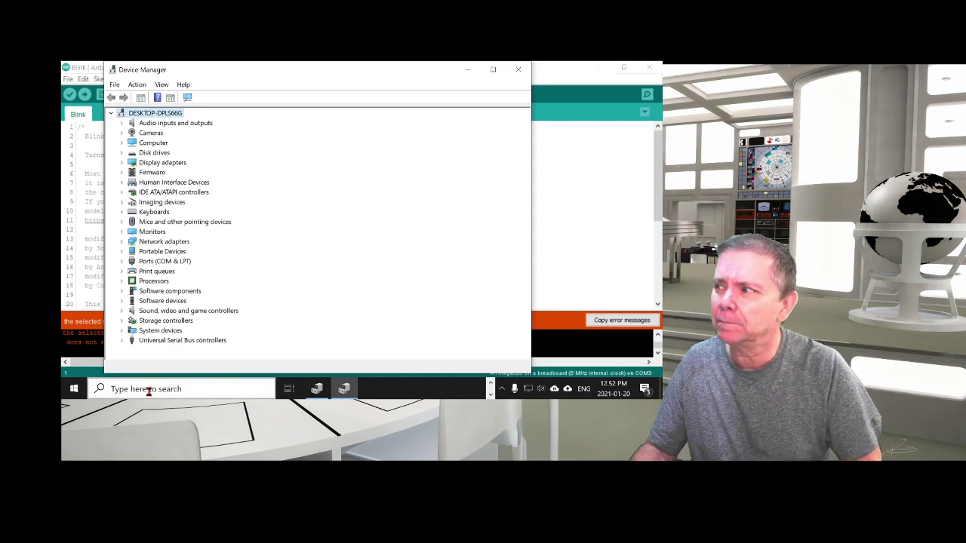
Close Device Manager and scroll the JCM setup page to Step 3, Set up TinyISP programmer.
left_click(521, 70)
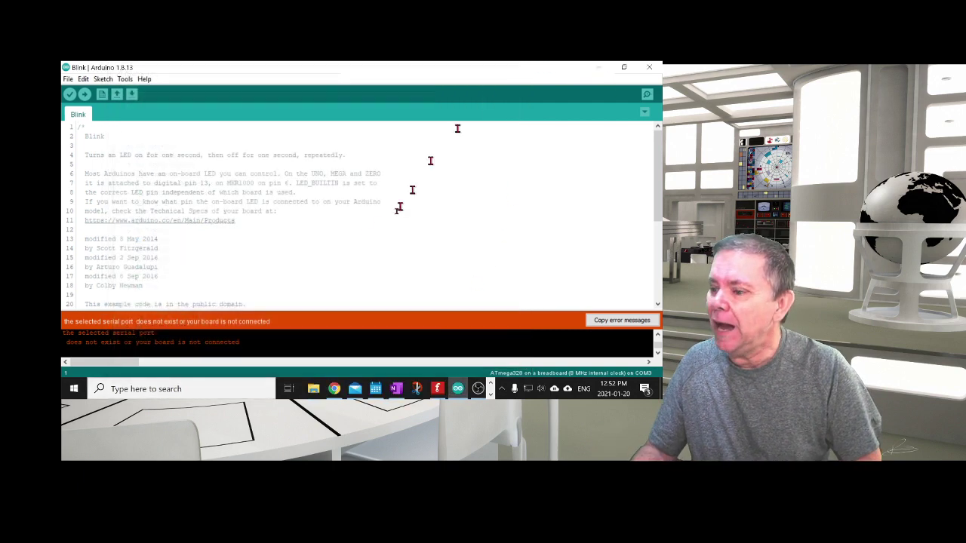
left_click(337, 388)
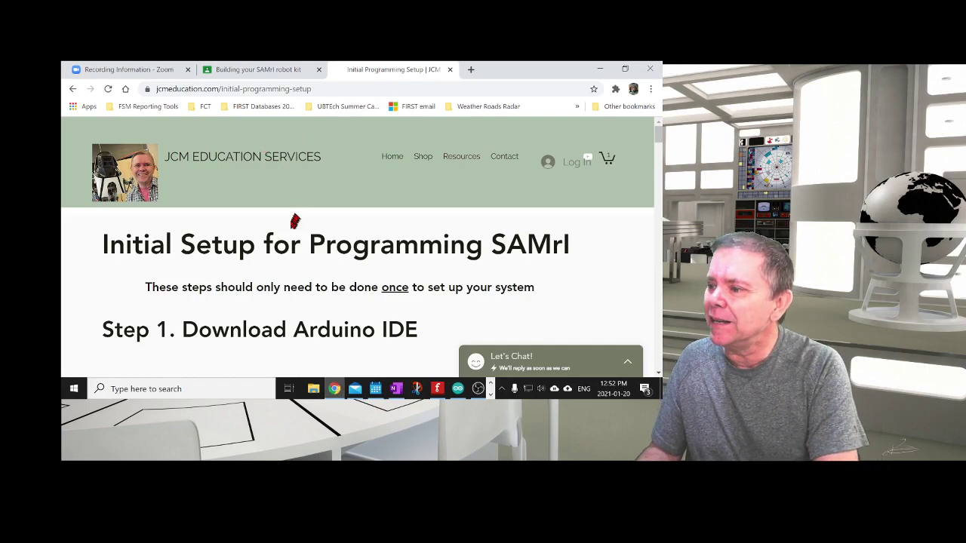
scroll(295, 218, "down", 1)
scroll(289, 191, "down", 15)
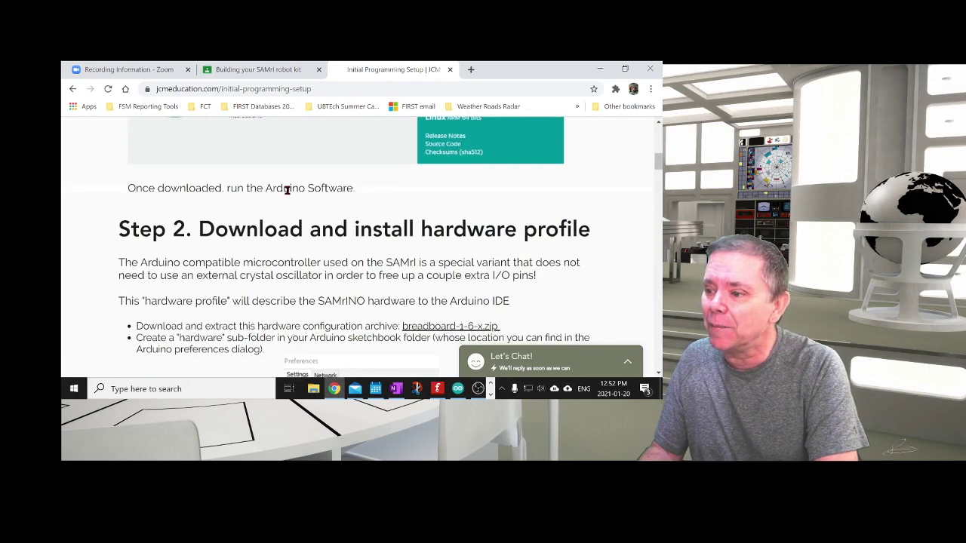
scroll(286, 197, "down", 15)
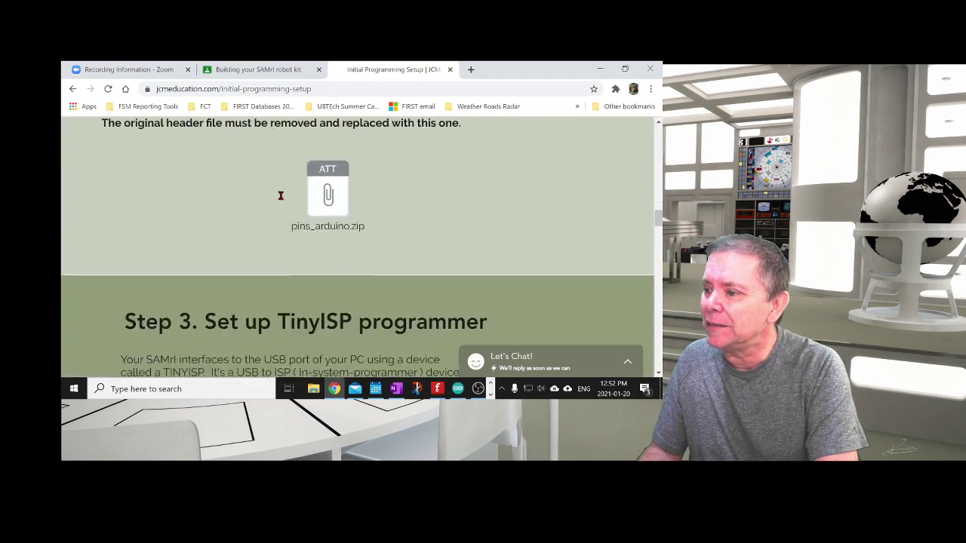
scroll(269, 198, "up", 1)
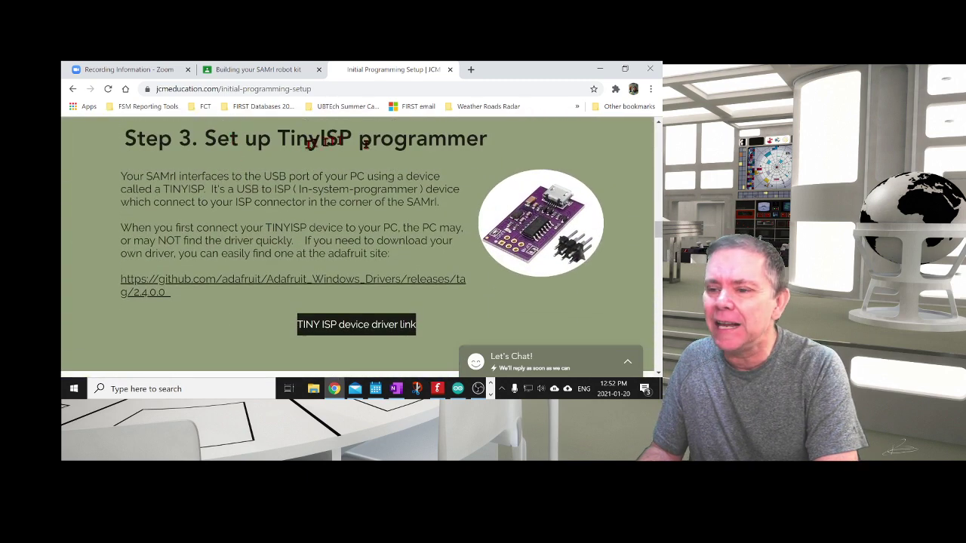
Follow the Adafruit Windows Drivers 2.4.0.0 link and download adafruit_drivers_2.4.0.0.exe from Assets.
left_click(298, 284)
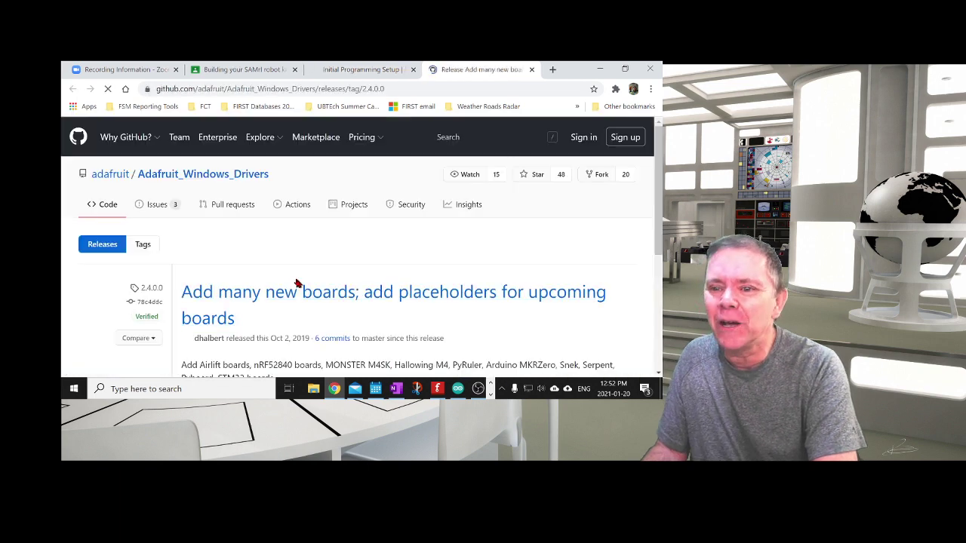
scroll(299, 271, "down", 1)
scroll(300, 259, "down", 2)
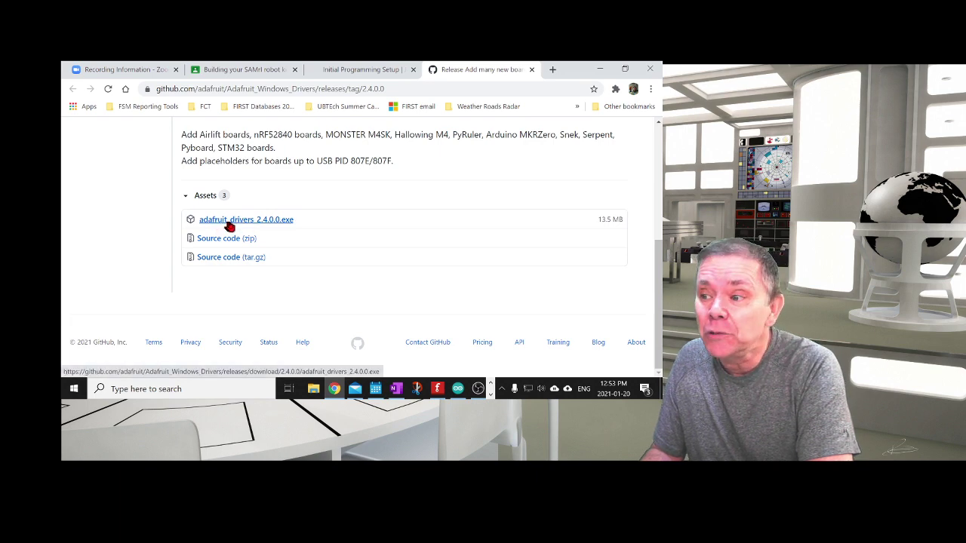
left_click(235, 222)
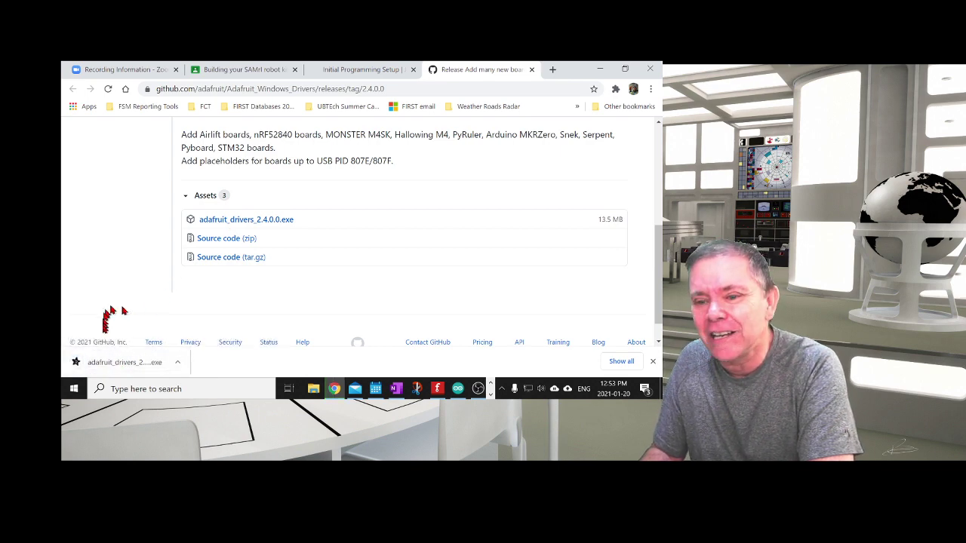
Run adafruit_drivers_2.4.0.0.exe, accept the license, install the default drivers including USBtinyISP, then close it.
left_click(154, 363)
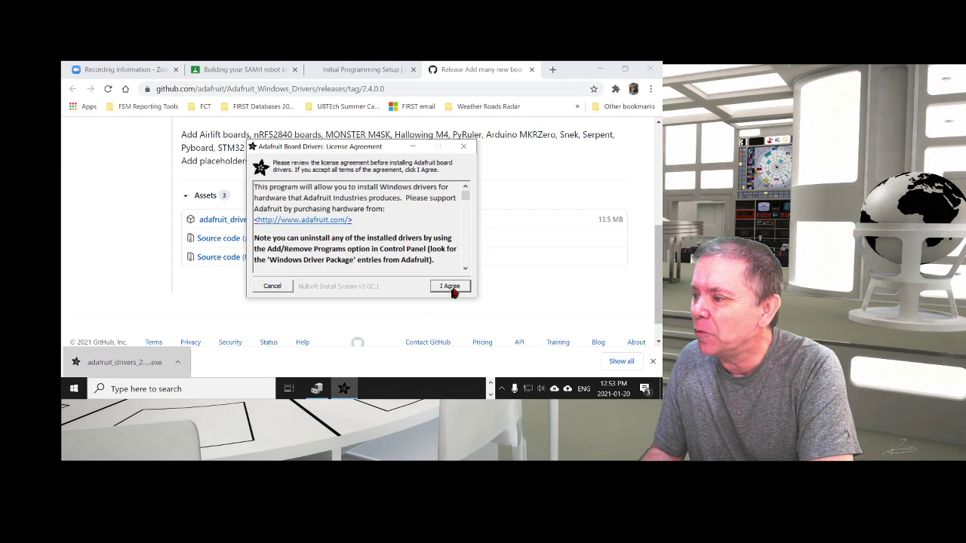
left_click(451, 287)
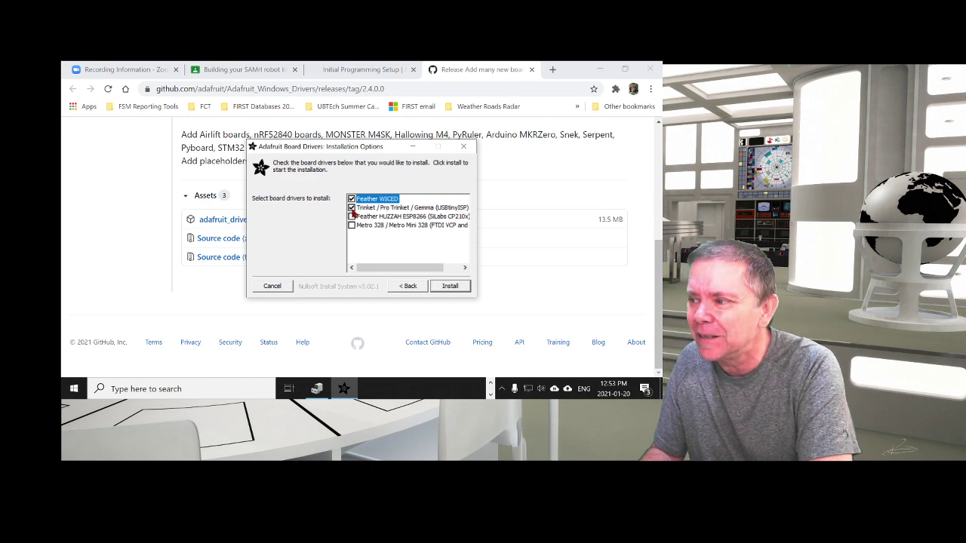
left_click(447, 288)
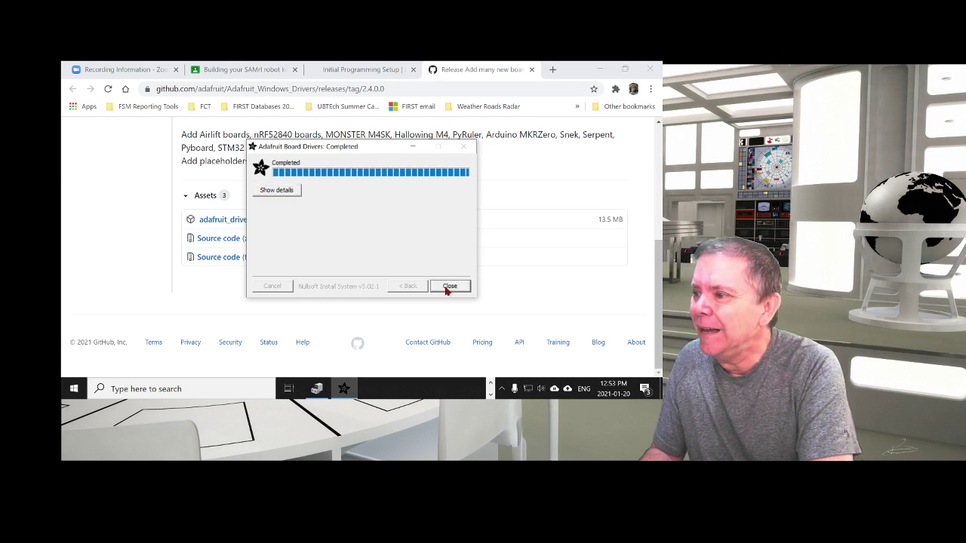
left_click(455, 287)
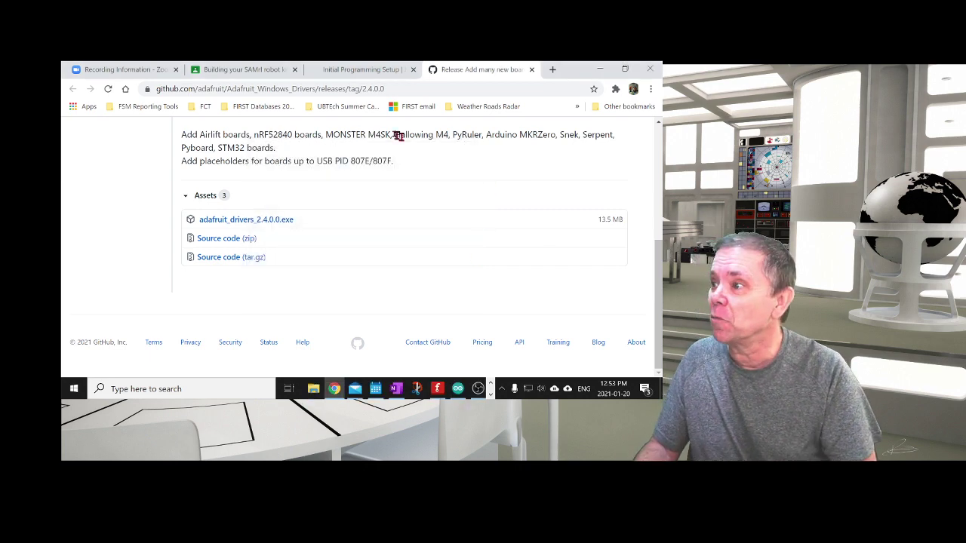
Switch back to the Initial Programming Setup tab and bring up Windows search.
left_click(348, 71)
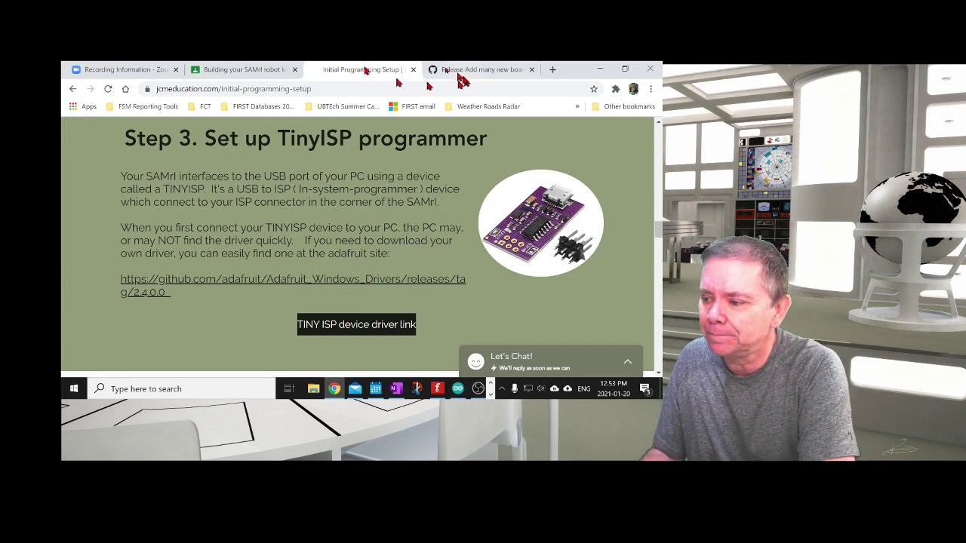
left_click(215, 388)
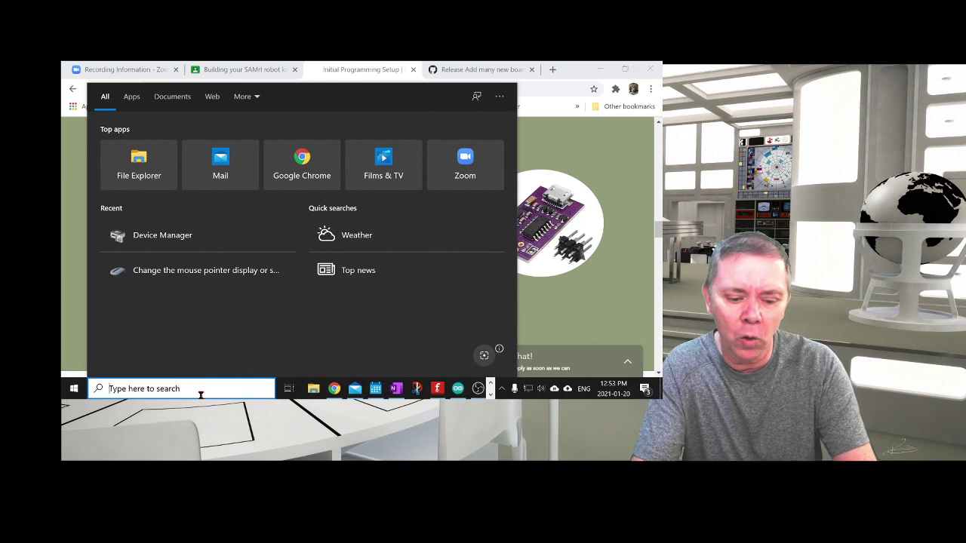
Type 'devic' into Windows search and launch Device Manager.
type("devic")
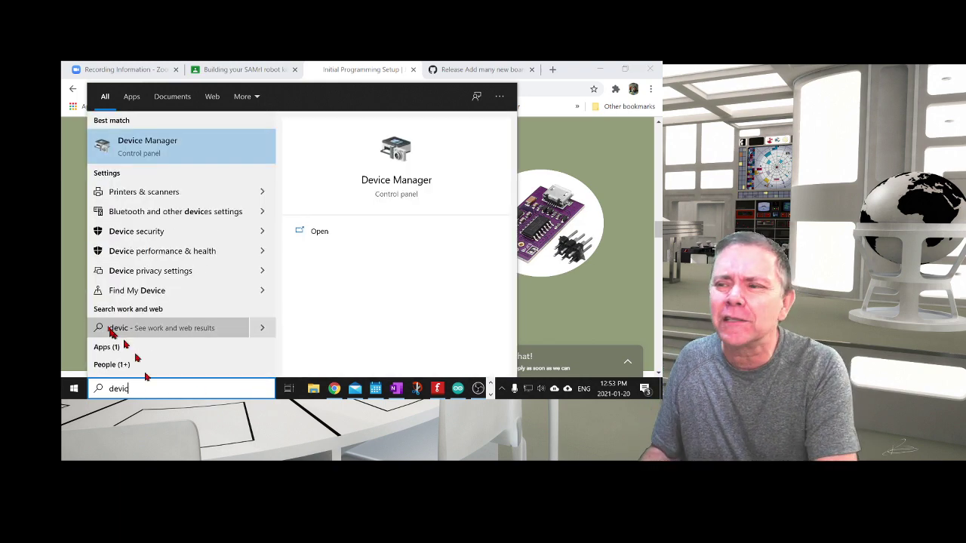
left_click(154, 147)
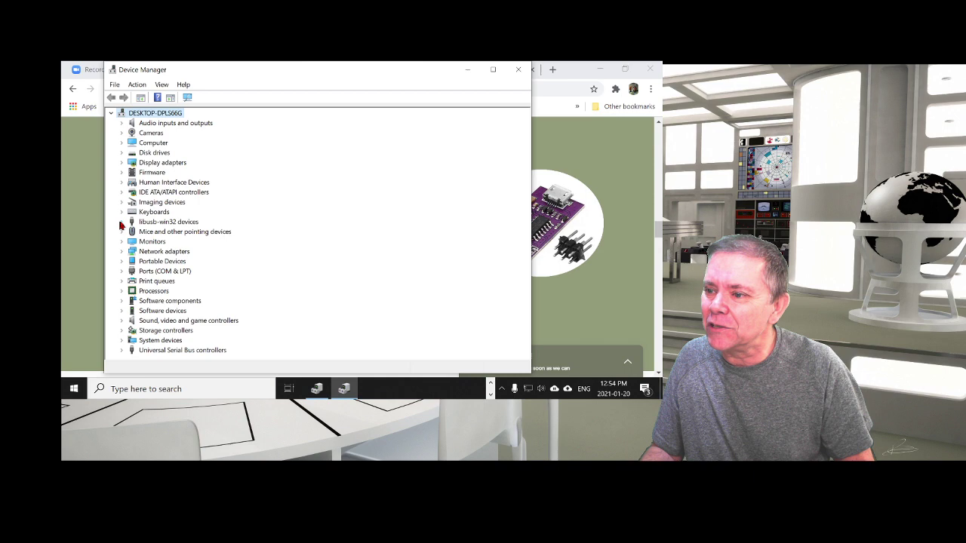
Expand libusb-win32 devices and confirm USBtiny's driver details and that it is working properly.
left_click(122, 223)
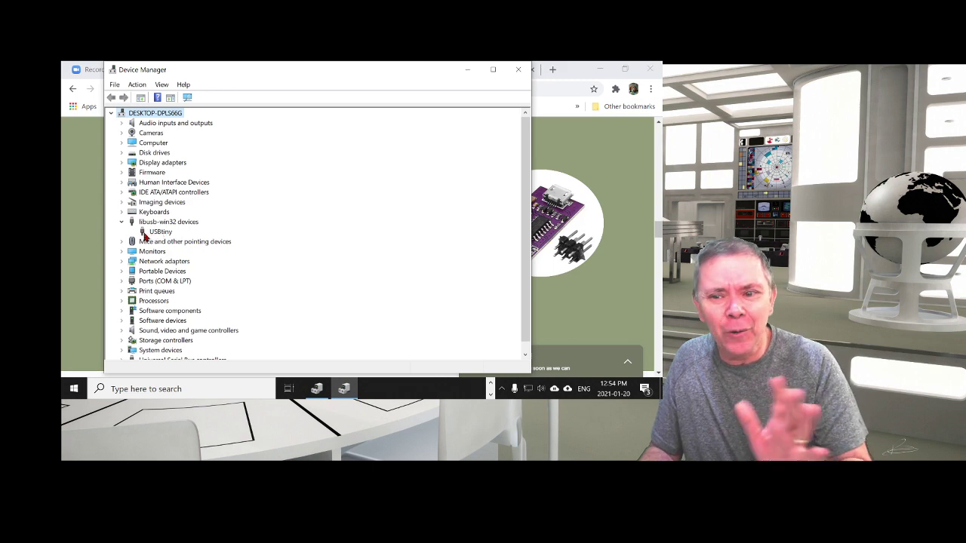
double_click(151, 233)
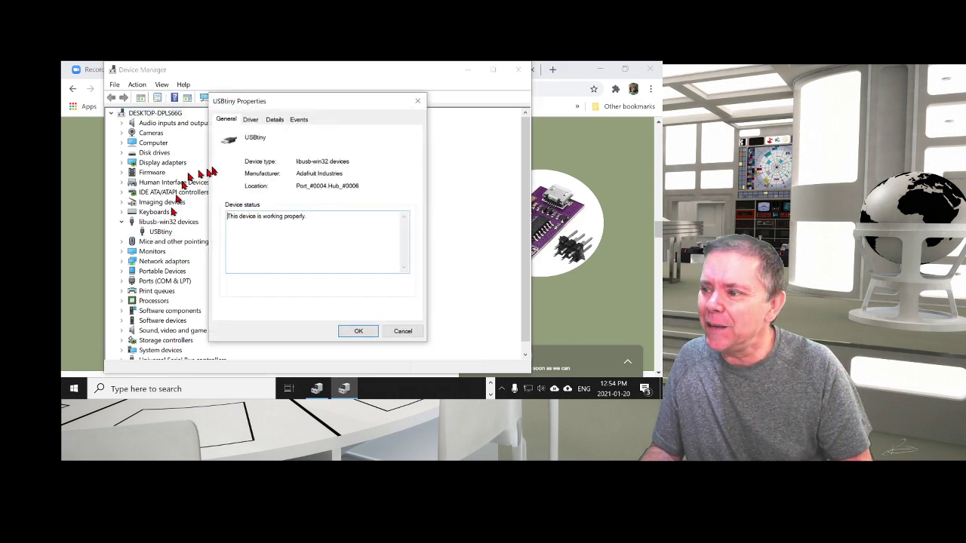
left_click(250, 121)
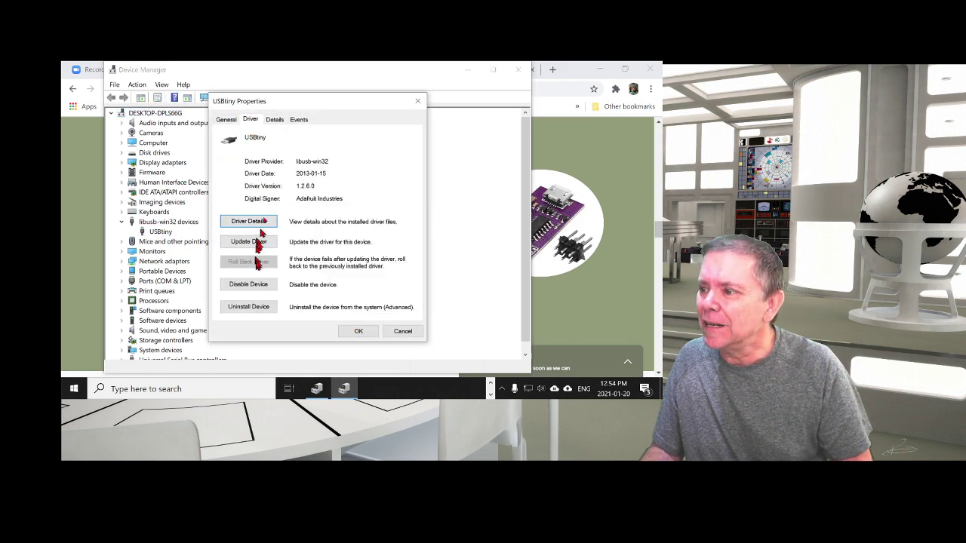
left_click(220, 120)
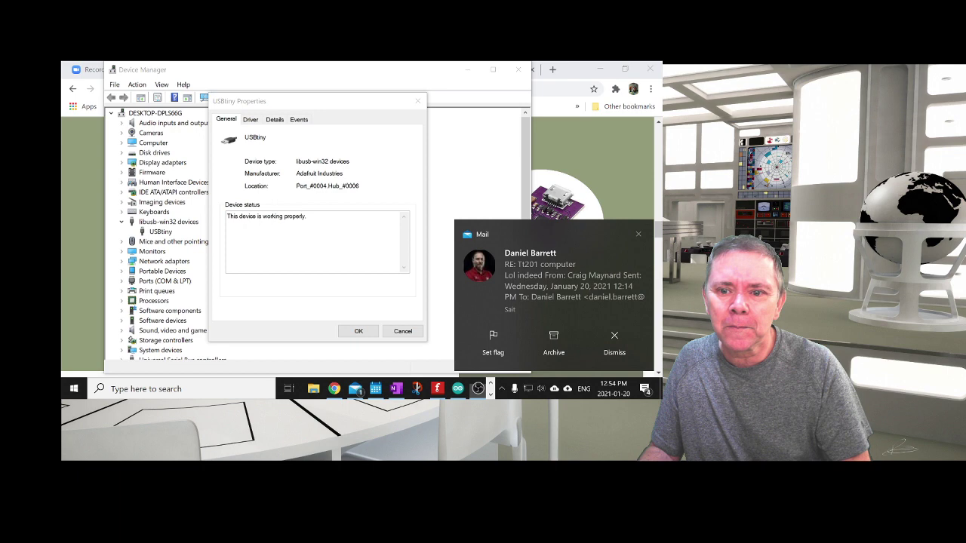
Dismiss the mail notification, close USBtiny properties and Device Manager, and return to Arduino's Blink sketch.
left_click(614, 339)
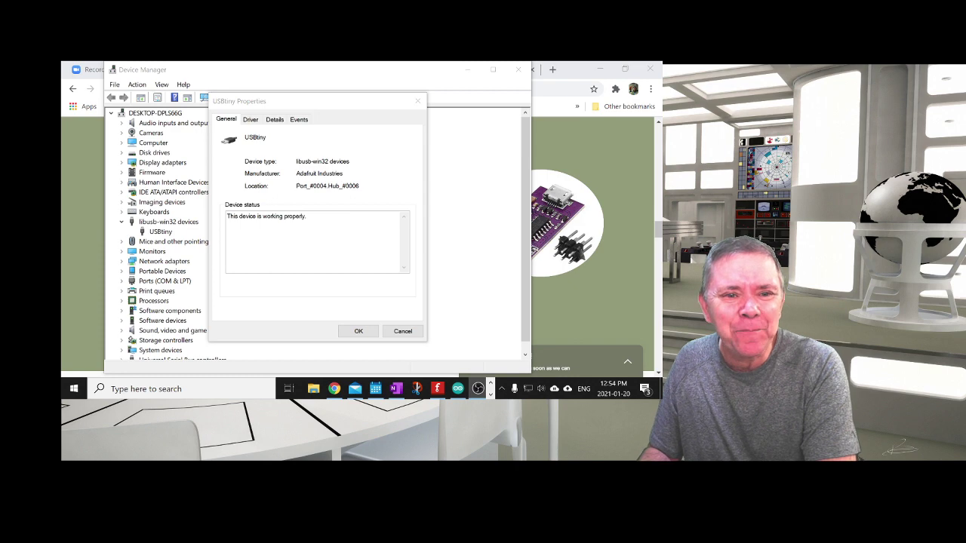
left_click(417, 100)
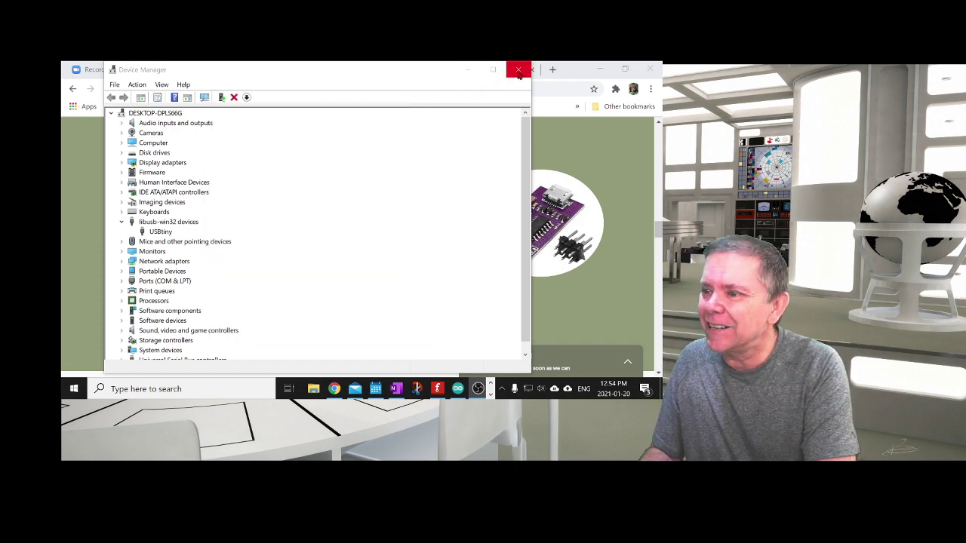
left_click(518, 70)
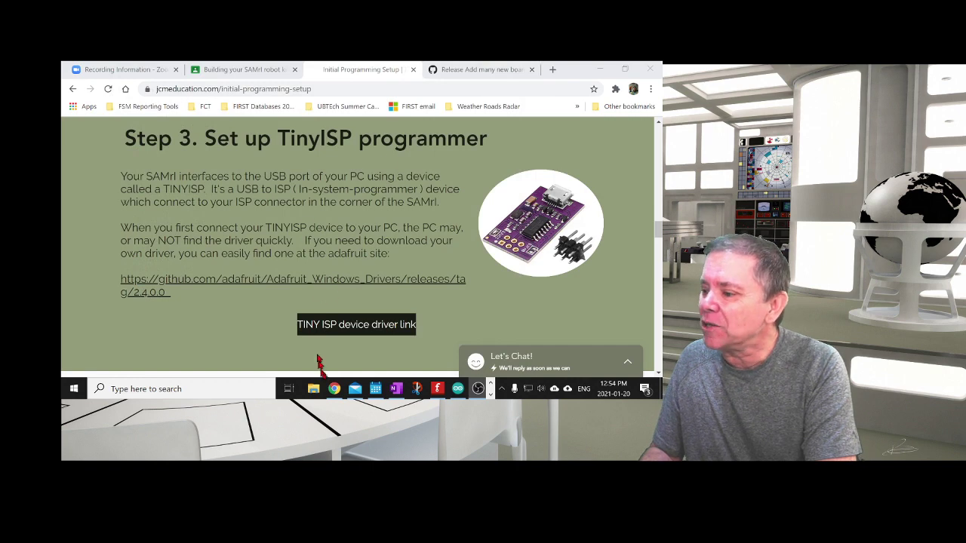
left_click(458, 388)
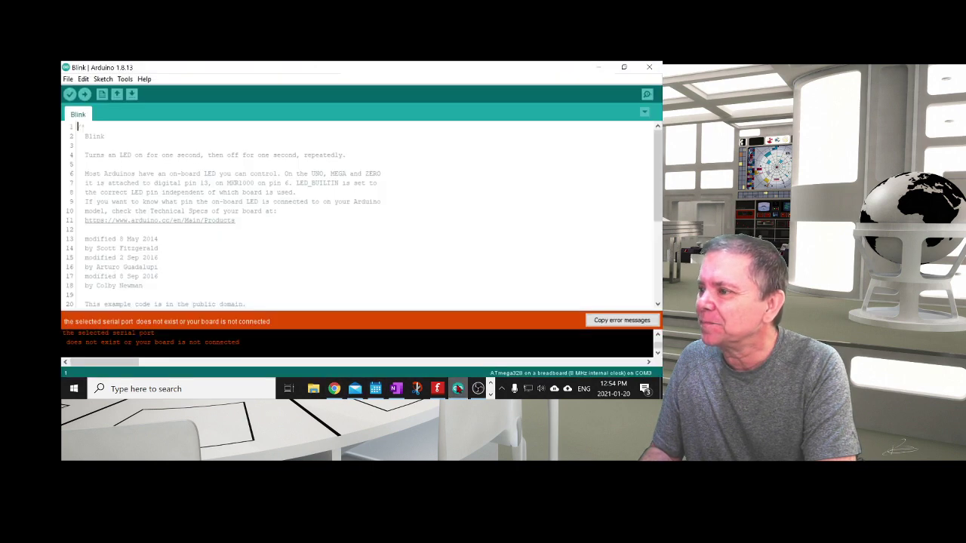
Upload Blink with Upload Using Programmer and enlarge the console to confirm 932 bytes verified.
left_click(102, 78)
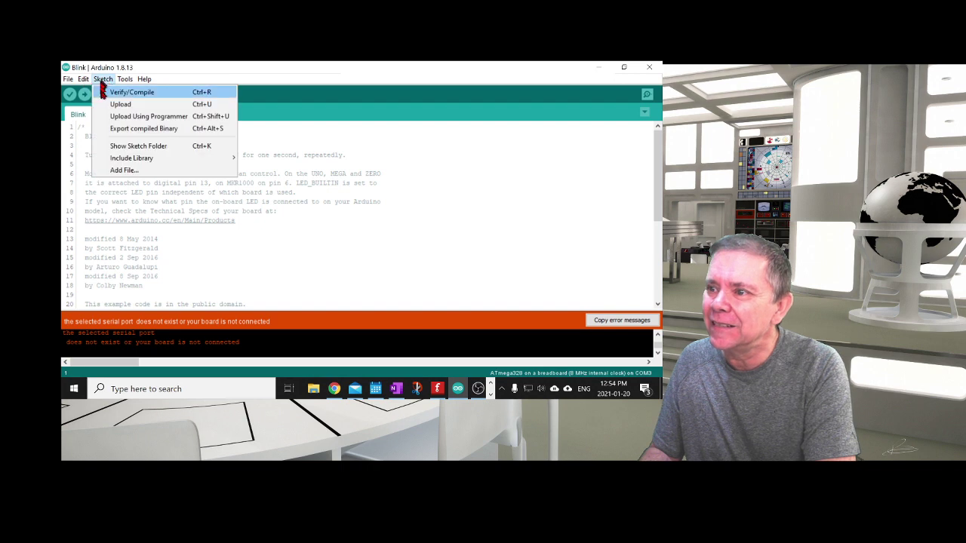
left_click(113, 117)
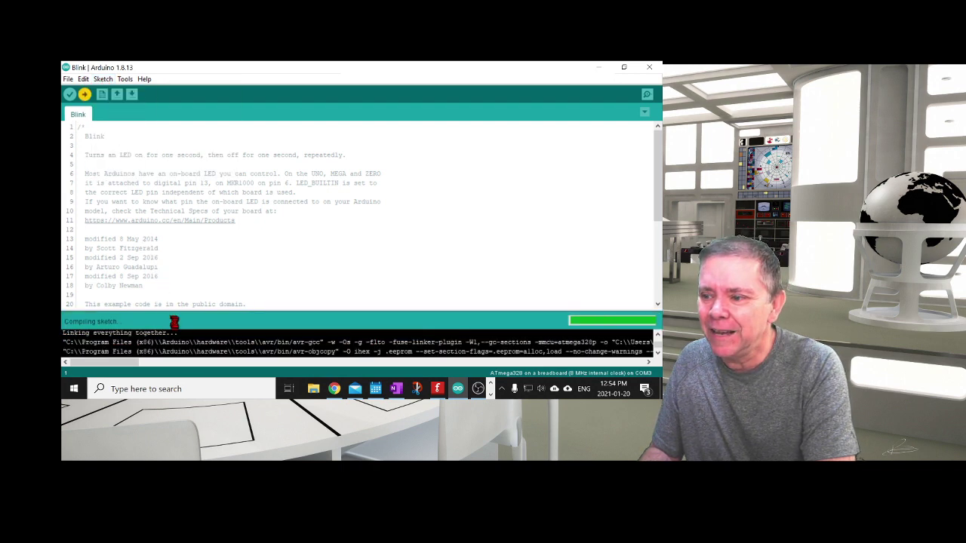
left_click_drag(178, 309, 160, 179)
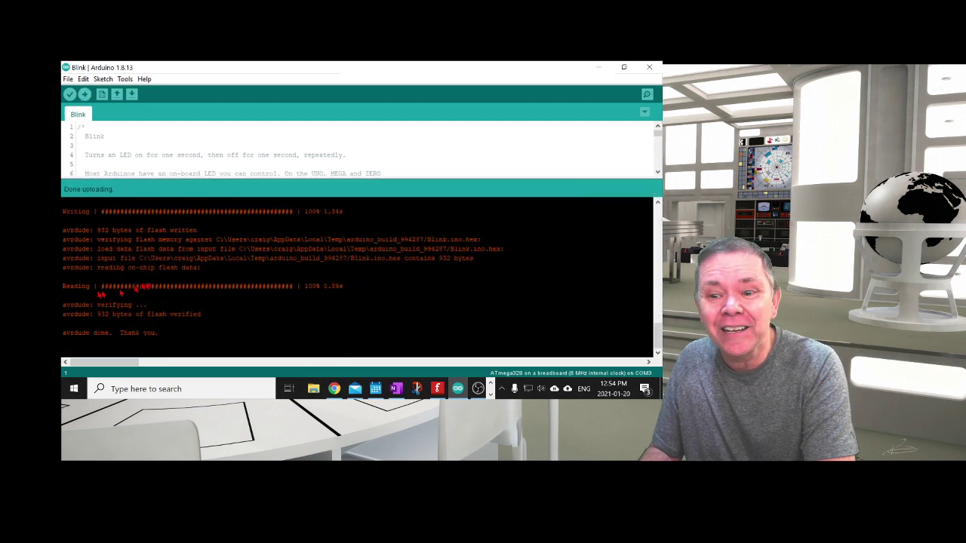